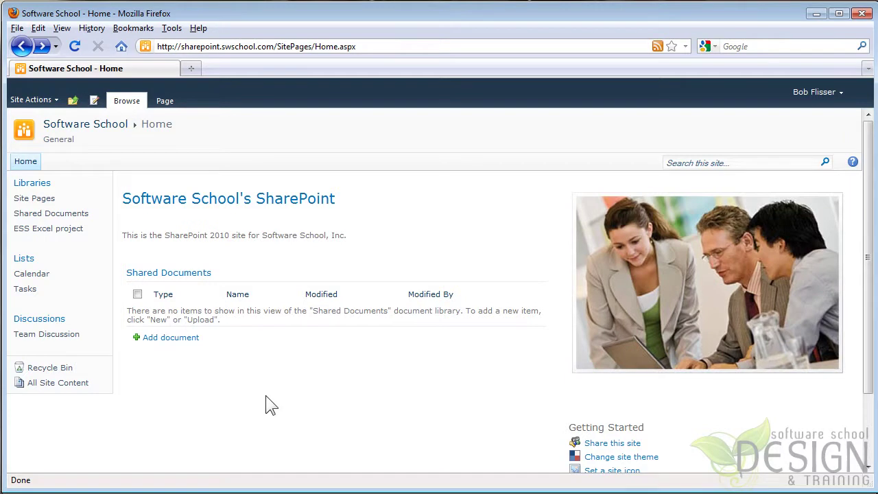
Open the empty Shared Documents library and show its Documents ribbon commands
left_click(77, 216)
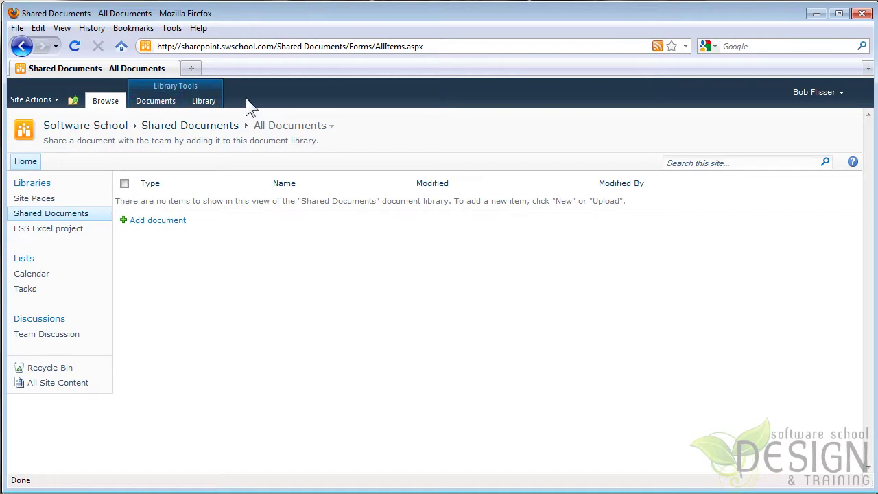
left_click(156, 107)
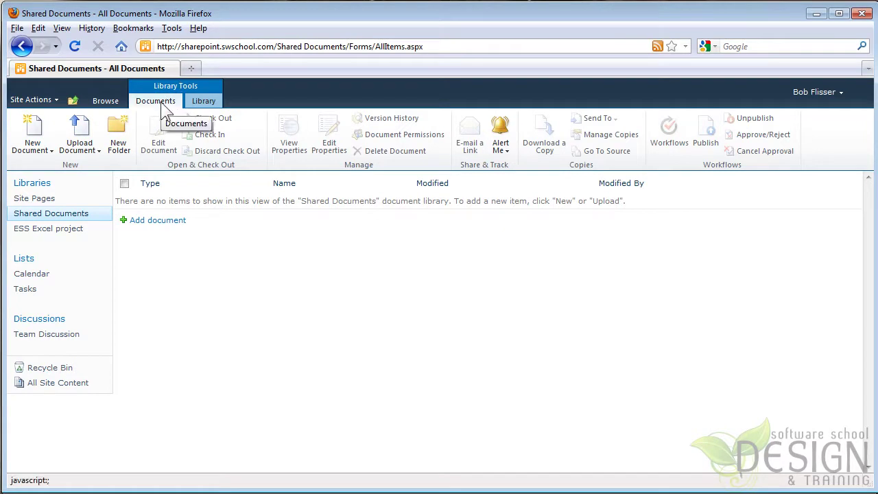
Upload important stuff.docx from the local class-files folder into Shared Documents
left_click(89, 153)
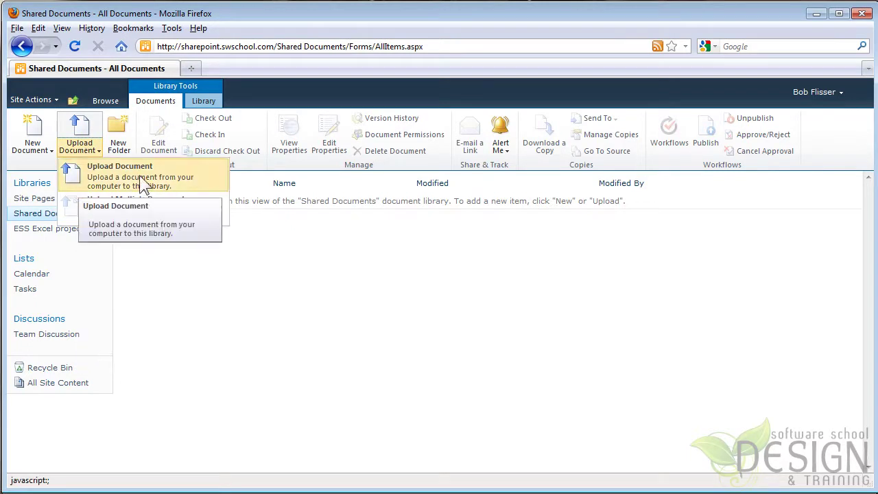
left_click(139, 175)
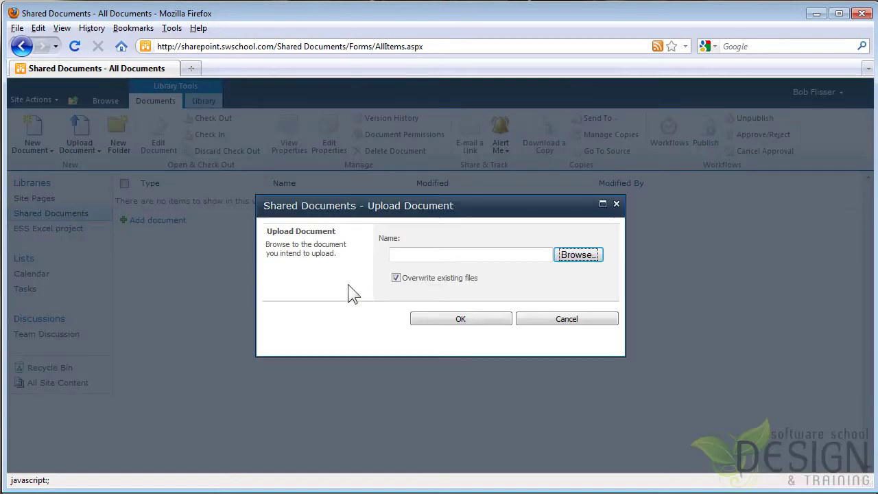
left_click(584, 260)
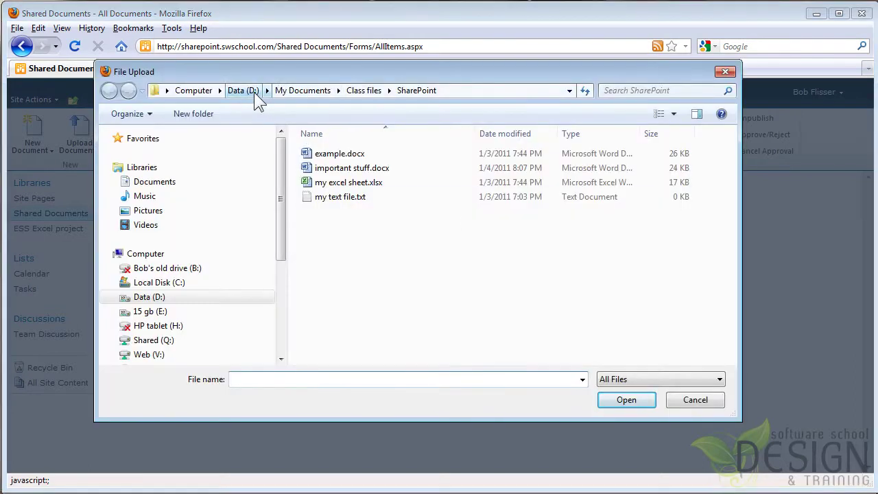
double_click(339, 171)
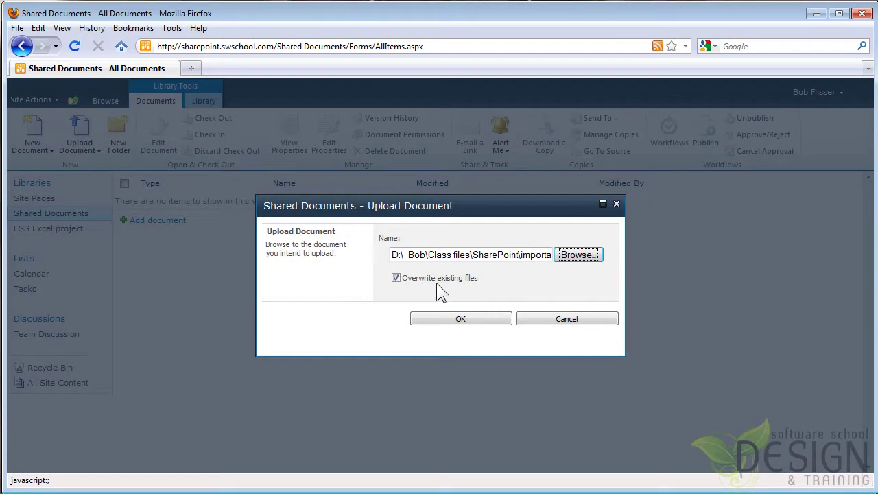
left_click(441, 318)
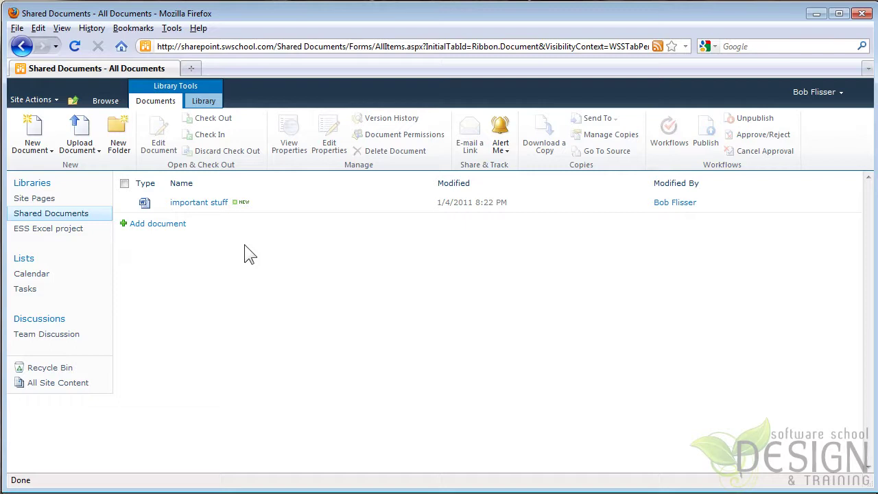
Check out the important stuff document and start opening it, reaching the Open Document prompt
key("alt")
left_click(124, 202)
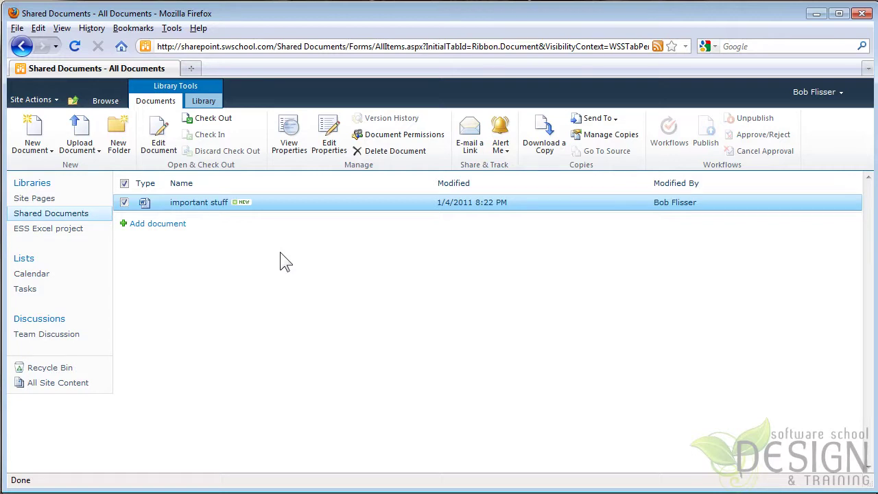
left_click(217, 125)
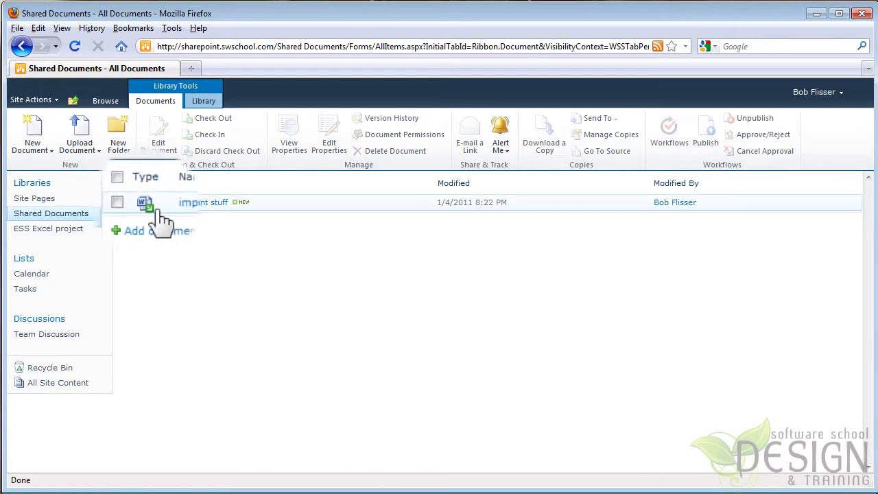
left_click(189, 208)
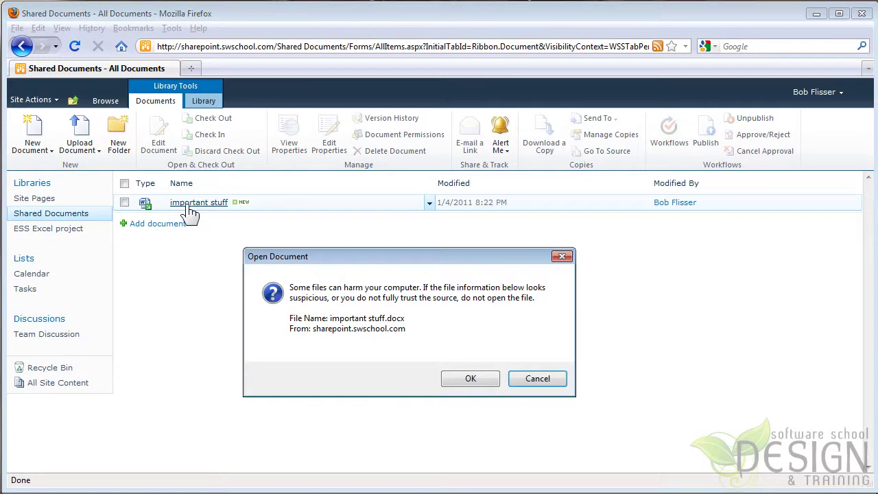
Open the file in Word, add a bold line 'This document is now edited.' above the first paragraph, and save
left_click(464, 380)
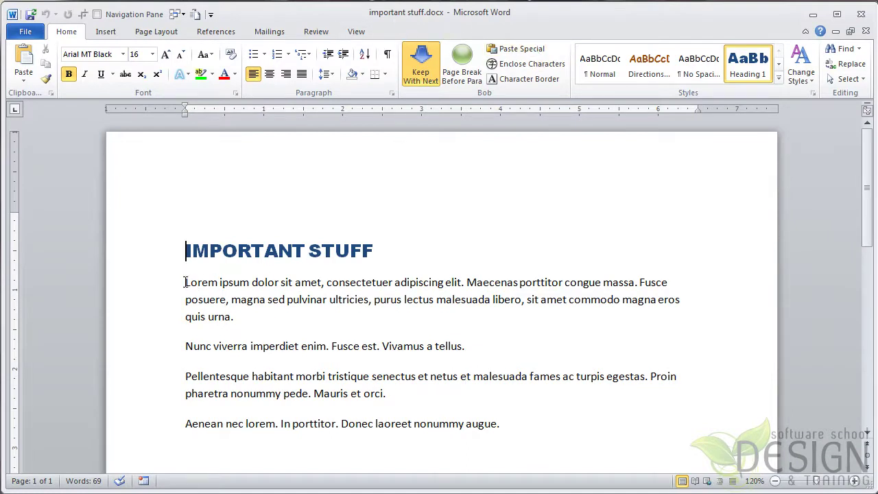
left_click(185, 282)
key("Return")
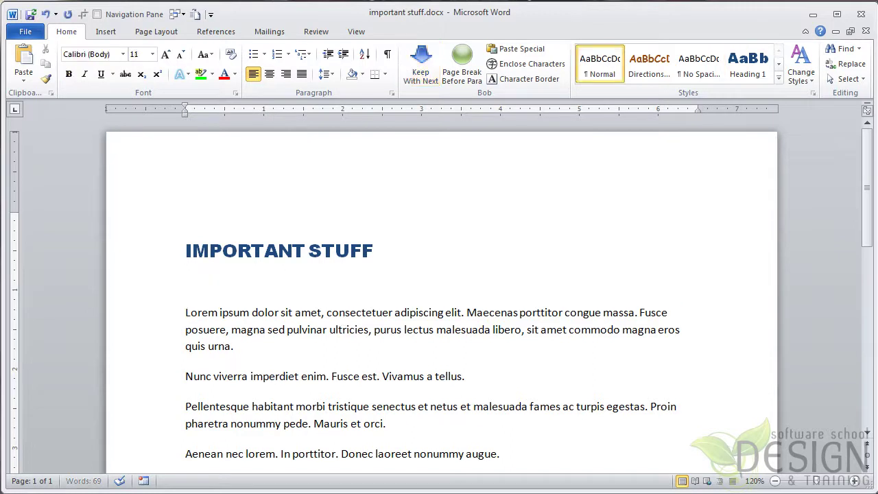
type("This document is now edited.")
key("shift+Home")
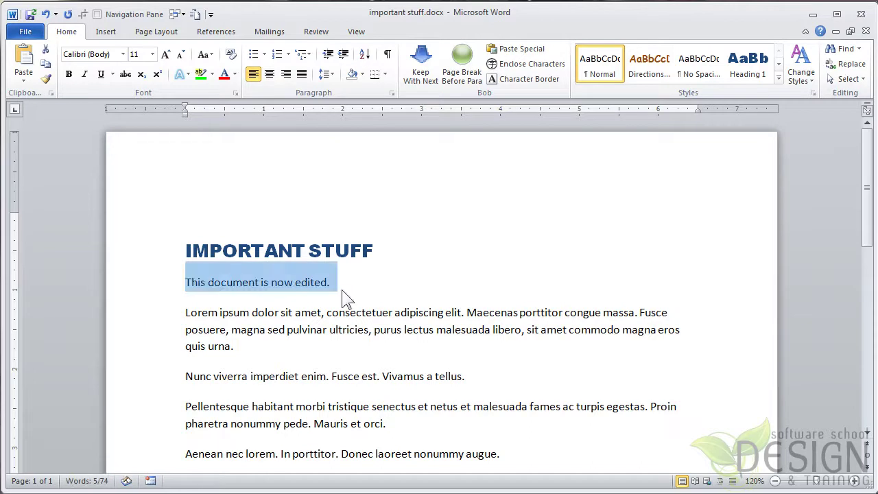
key("ctrl+b")
key("Left")
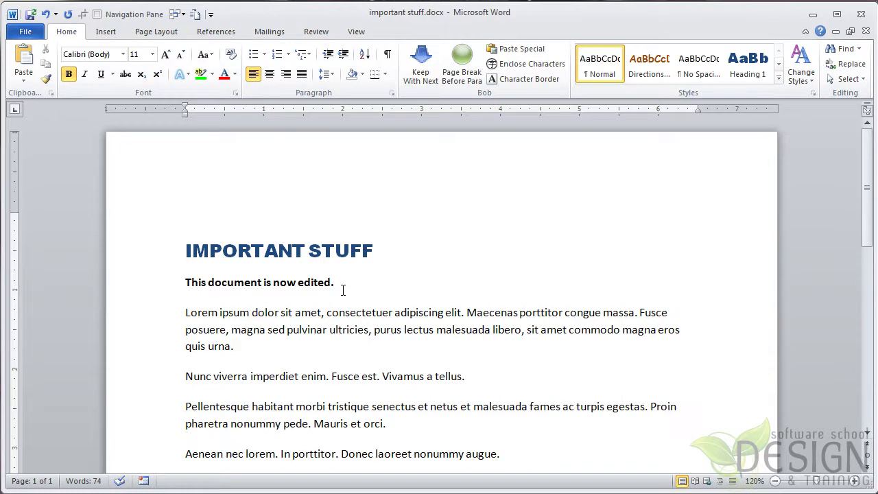
key("ctrl+s")
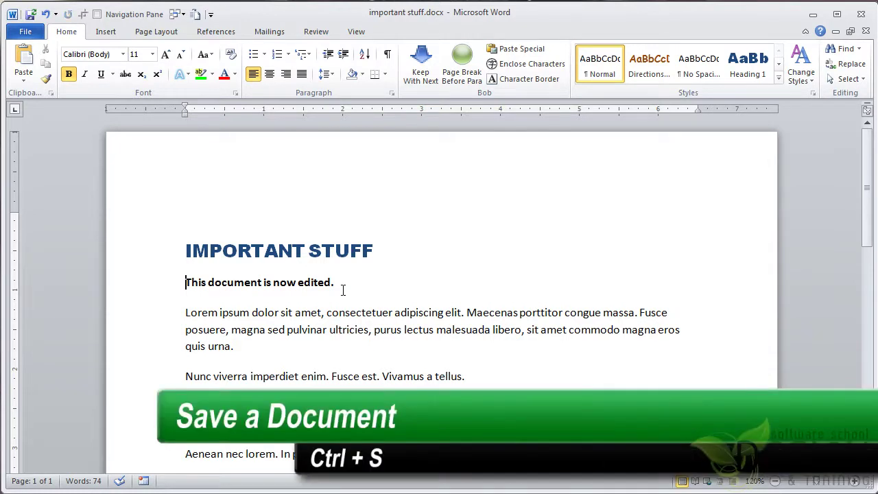
Close the document and check it in with the comment 'Made minor changes.'
left_click(865, 32)
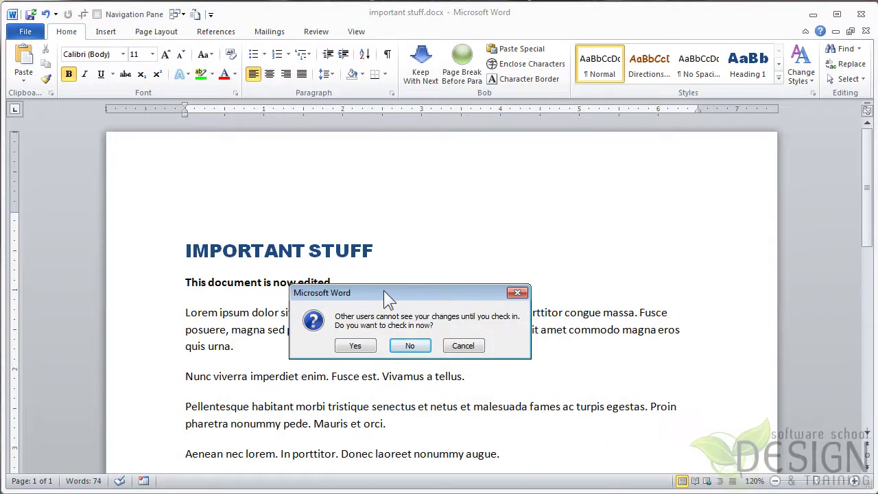
left_click(359, 347)
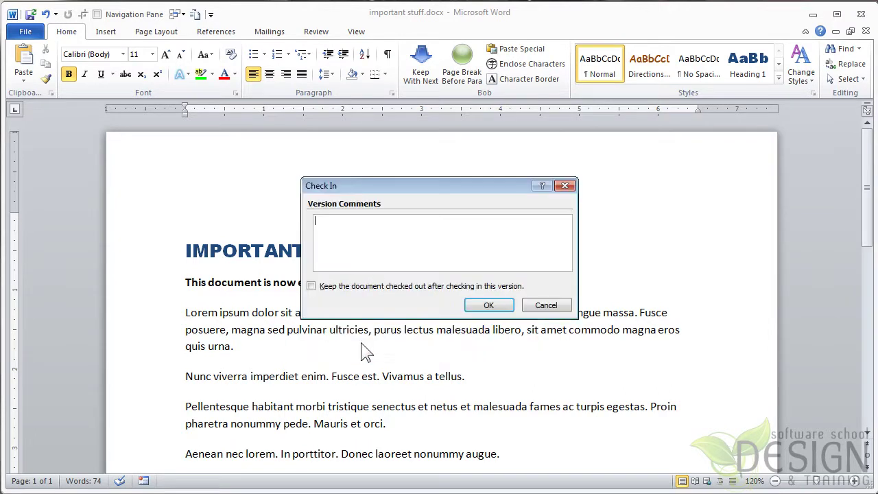
type("Made minor changes.")
left_click(469, 306)
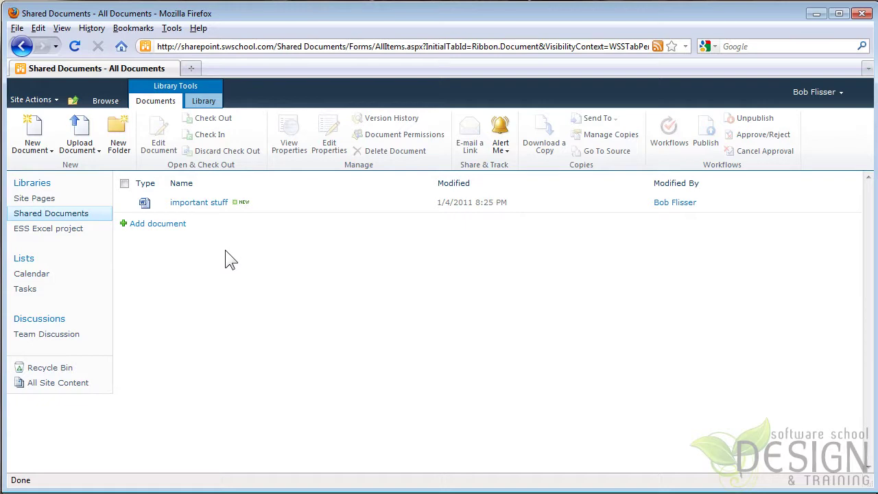
Reopen the important stuff document from the library, leaving Read Only selected
left_click(191, 205)
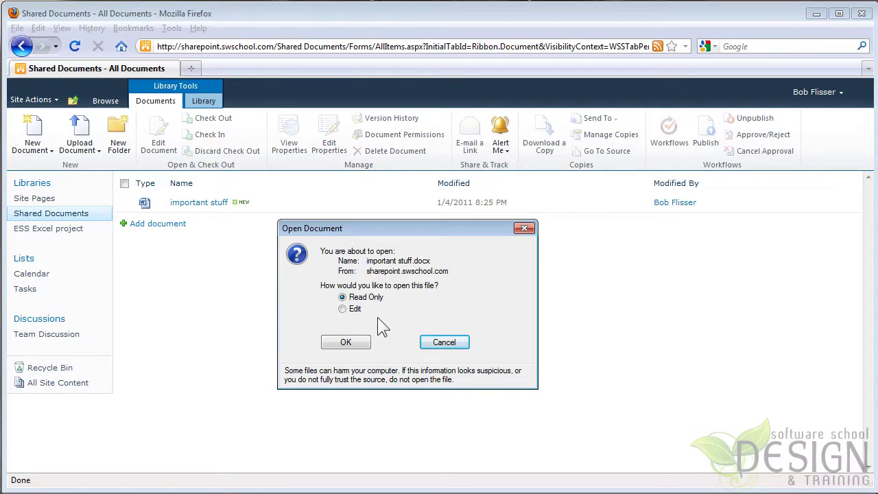
Open important stuff.docx read-only in Word, then close the document and exit Word
left_click(364, 353)
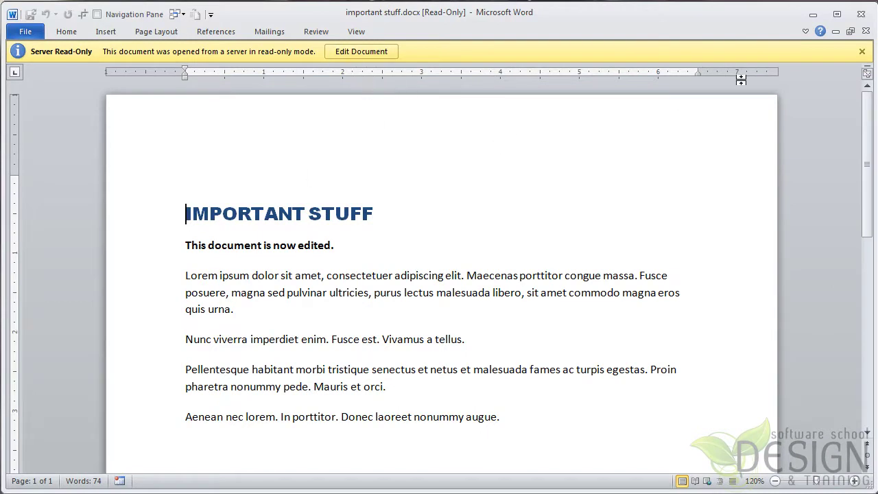
left_click(866, 31)
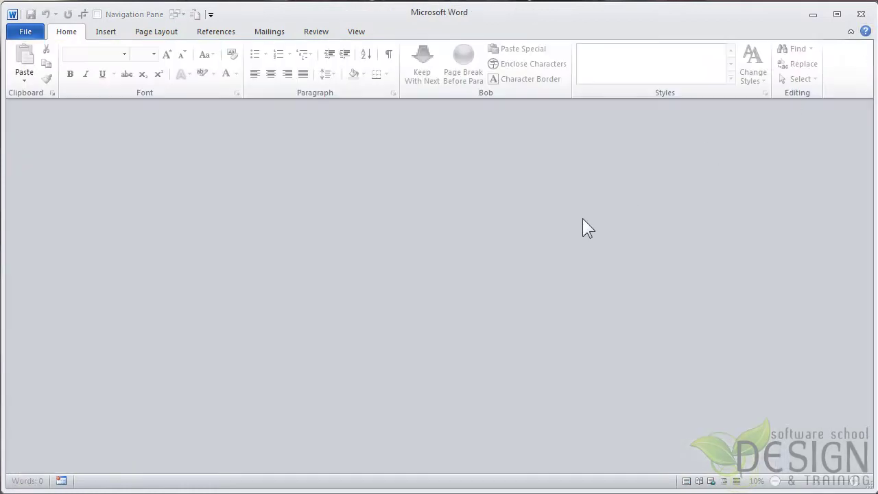
key("alt+F4")
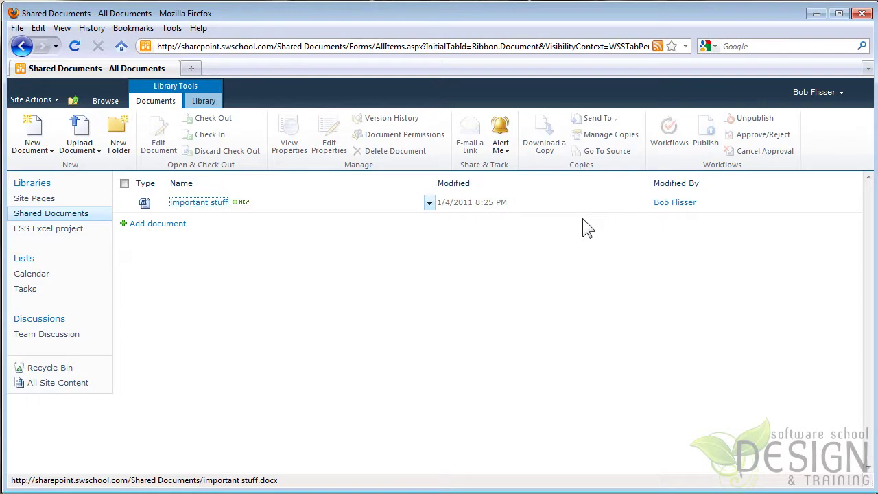
Use the Library tab's E-mail a Link command to draft an Outlook message linking Shared Documents
left_click(203, 102)
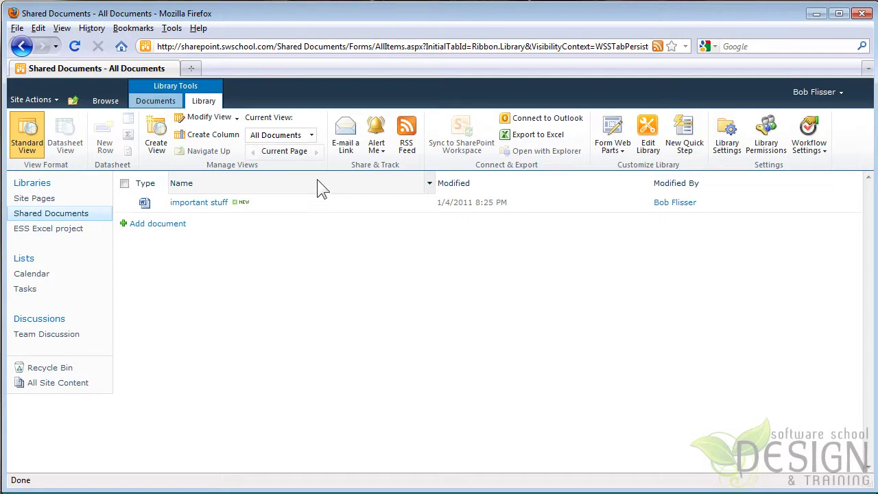
left_click(348, 139)
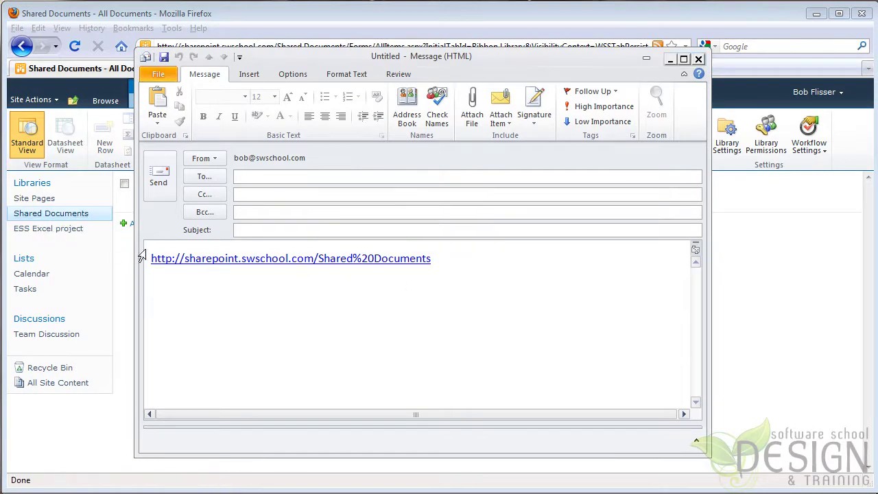
Select the Shared Documents link line in the message body, then close the draft unsent
left_click(462, 274)
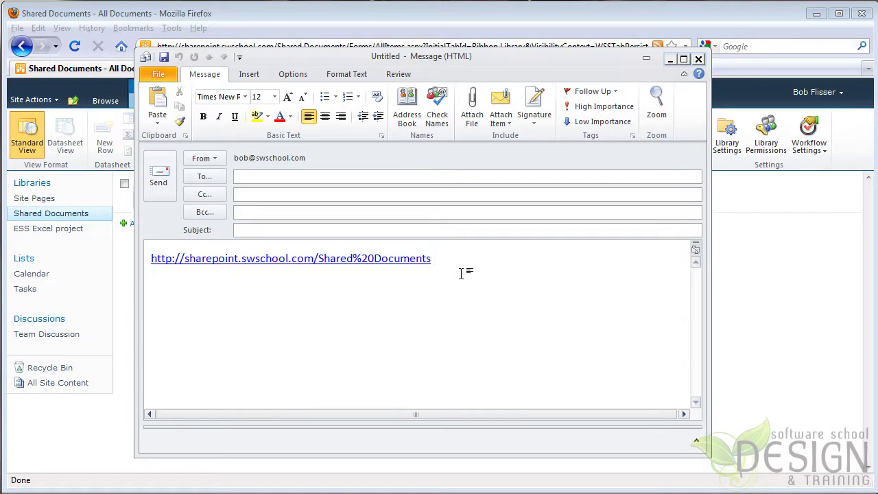
triple_click(462, 274)
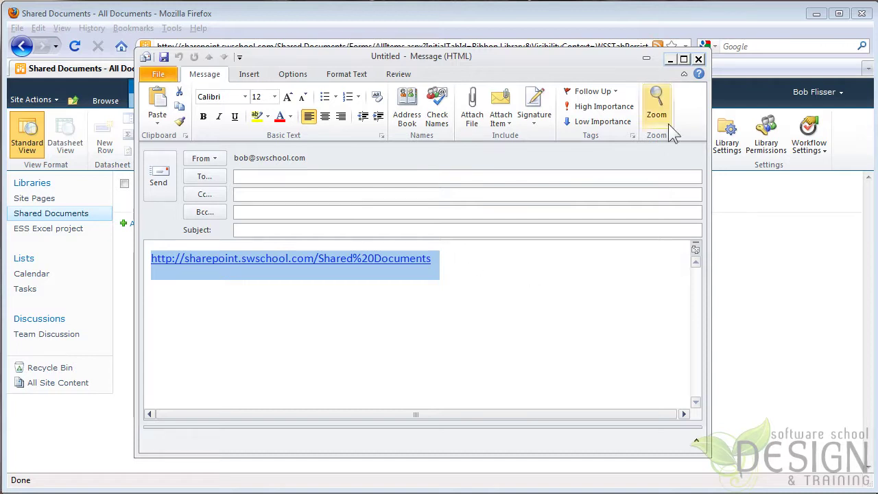
left_click(697, 59)
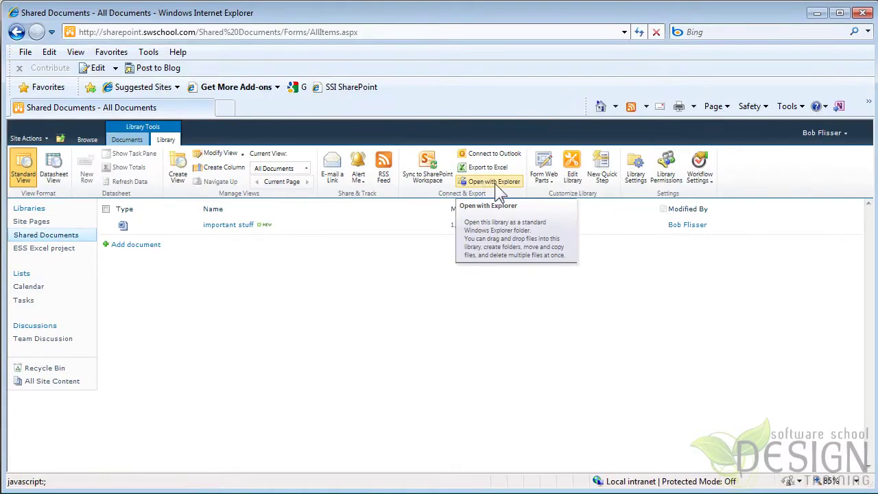
Open the library with Explorer and copy its folder address from the address bar
left_click(484, 182)
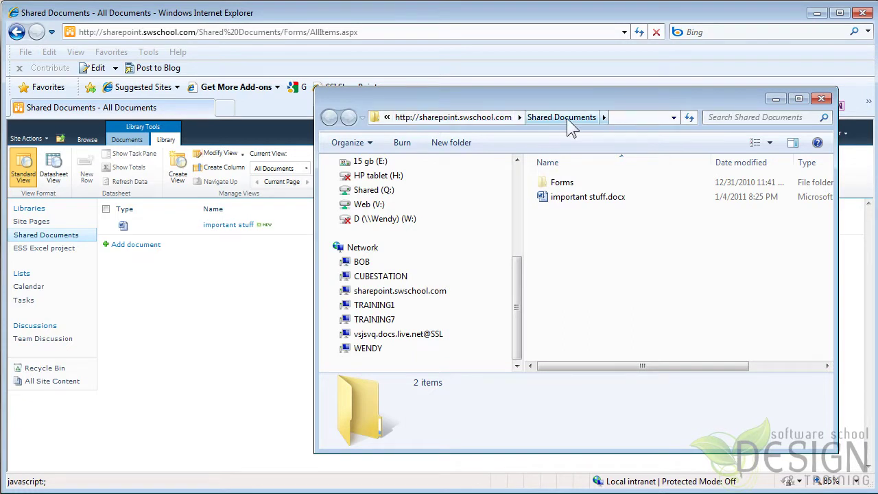
left_click(639, 118)
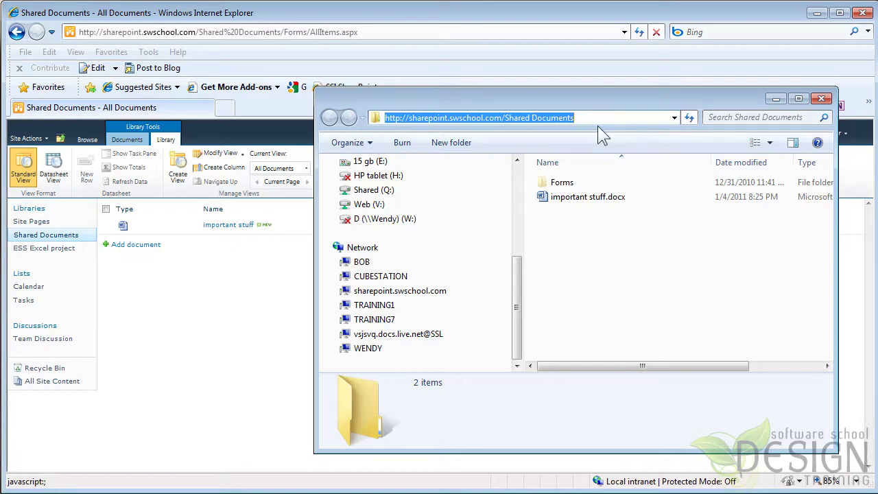
right_click(556, 116)
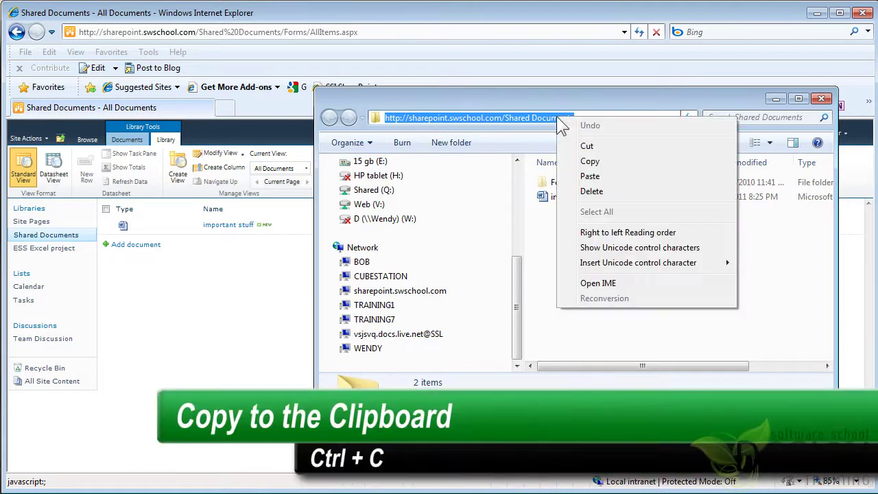
left_click(605, 163)
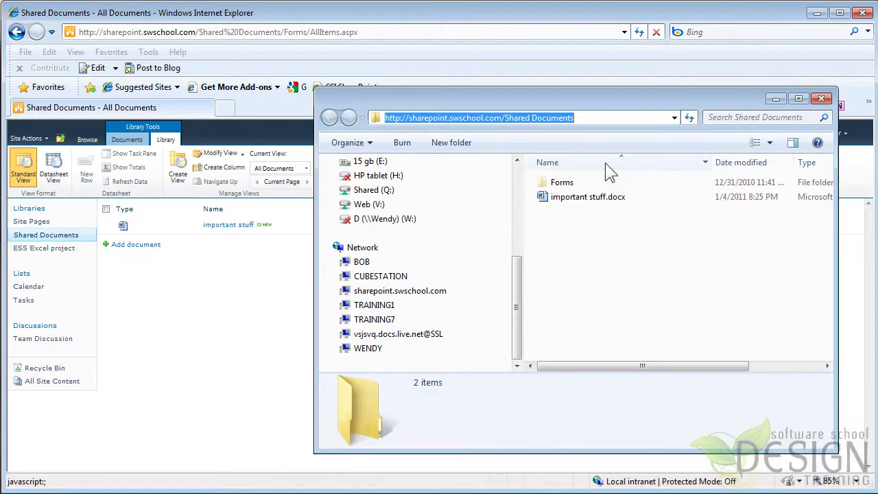
left_click(600, 249)
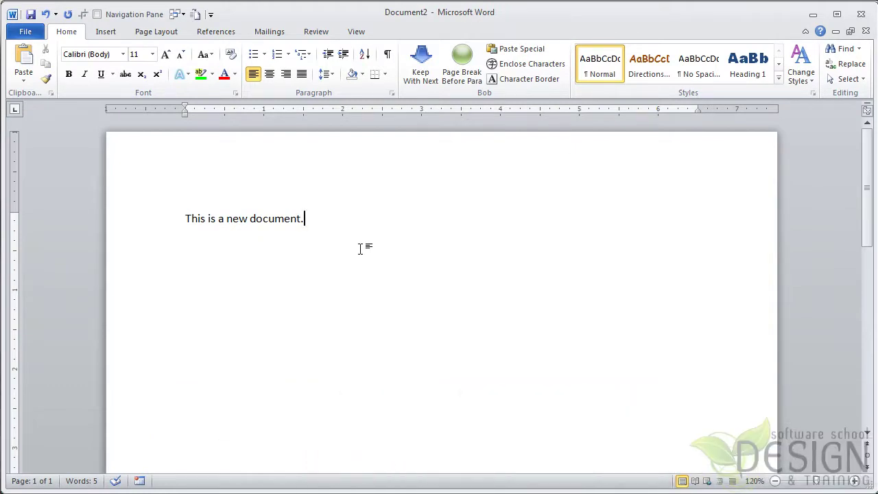
Save the new Word document to the pasted Shared Documents web address as 'This is a new document.docx'
left_click(31, 14)
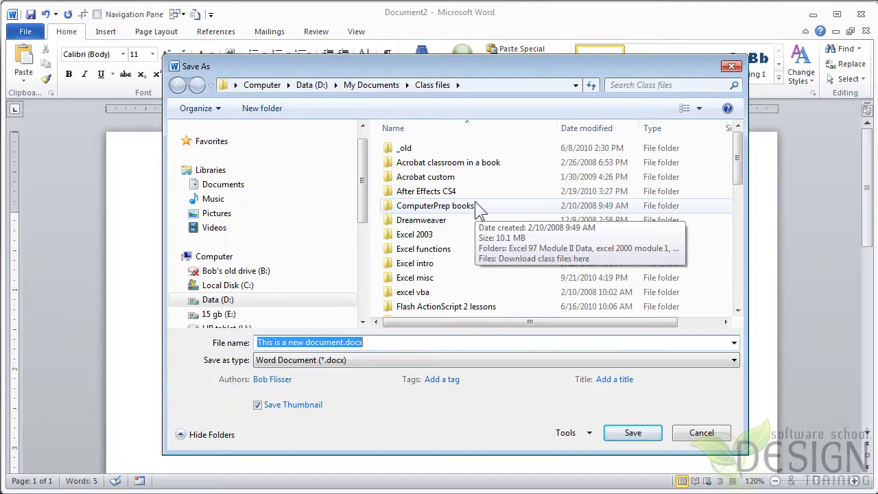
left_click(514, 86)
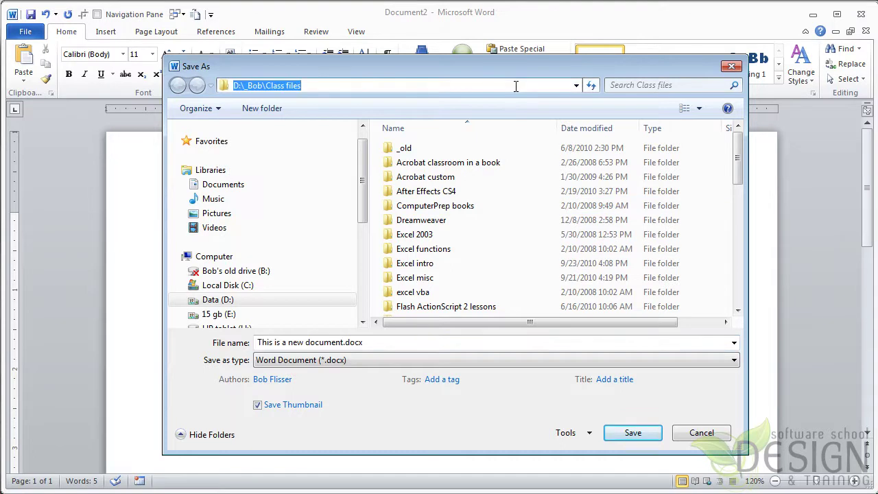
key("ctrl+v")
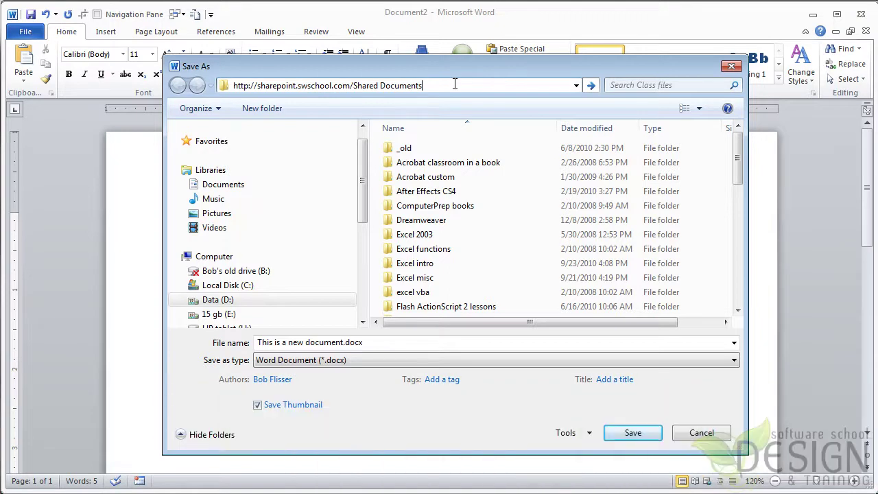
key("Return")
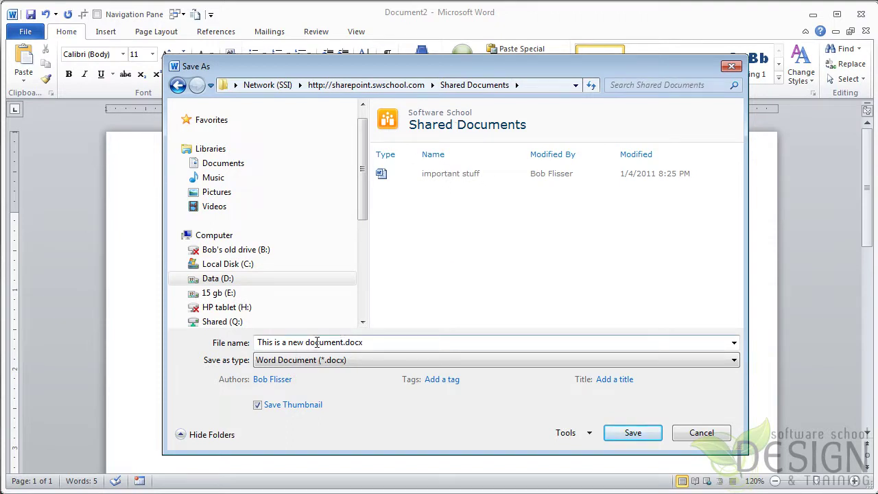
left_click(625, 433)
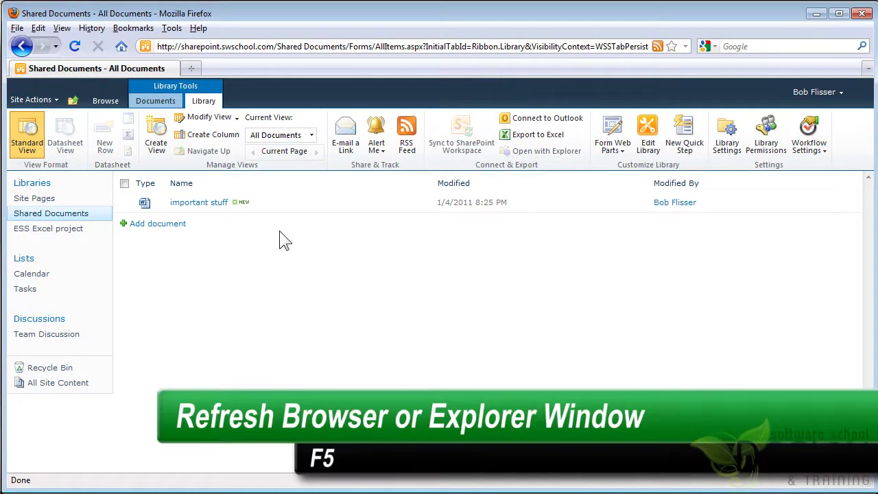
Reload the Shared Documents page in Firefox, confirming the resend, so 'This is a new document' is listed
left_click(76, 46)
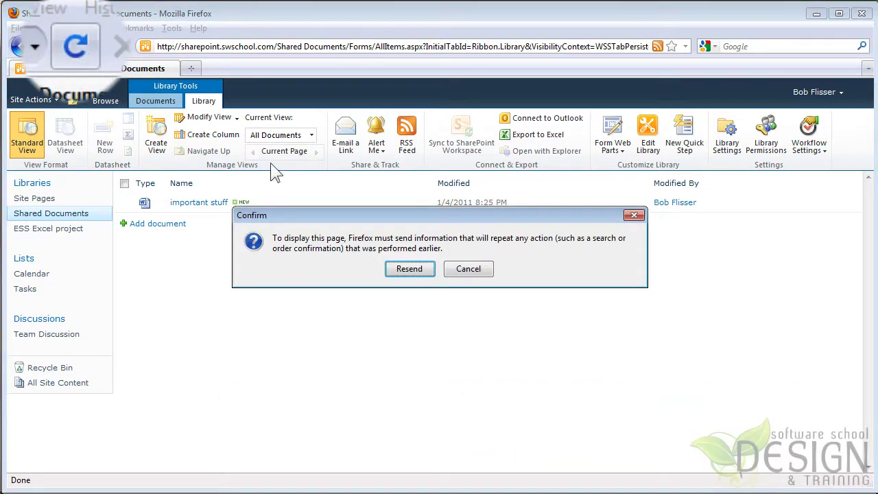
left_click(406, 269)
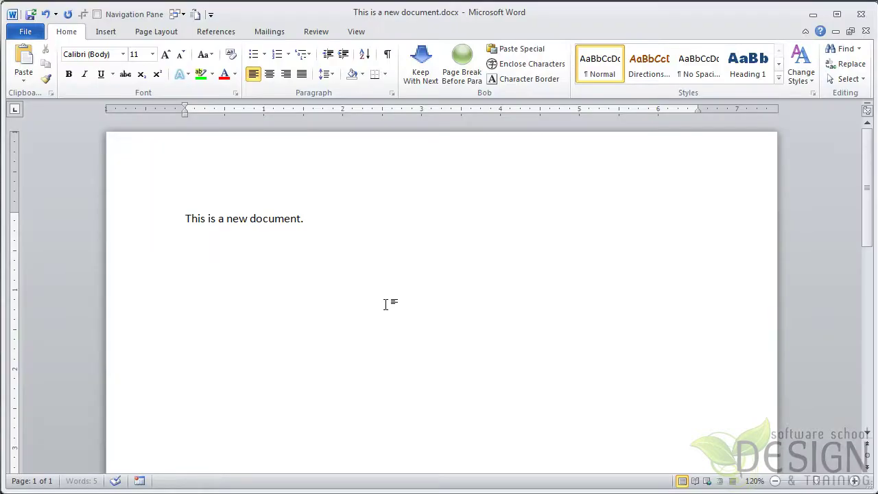
Open third document.docx from the local SharePoint class files folder in Word
key("ctrl+o")
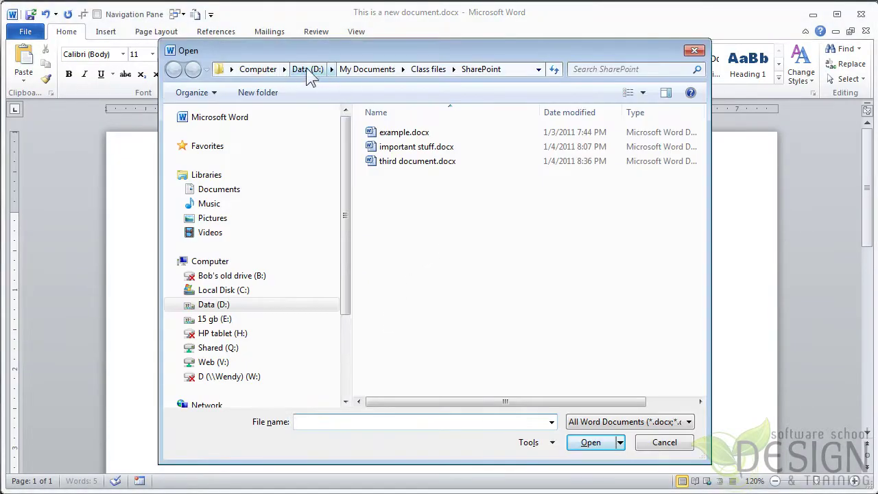
double_click(374, 165)
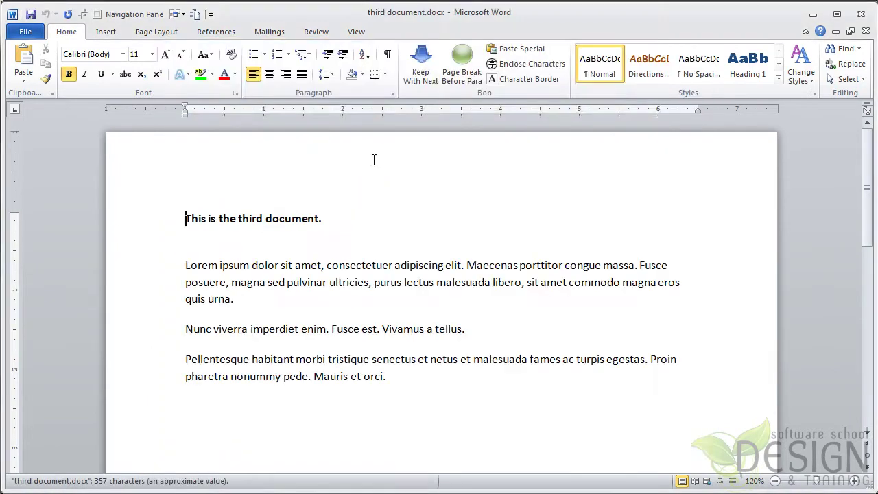
Save third document.docx to SharePoint, choosing the recent Shared Documents location
left_click(26, 32)
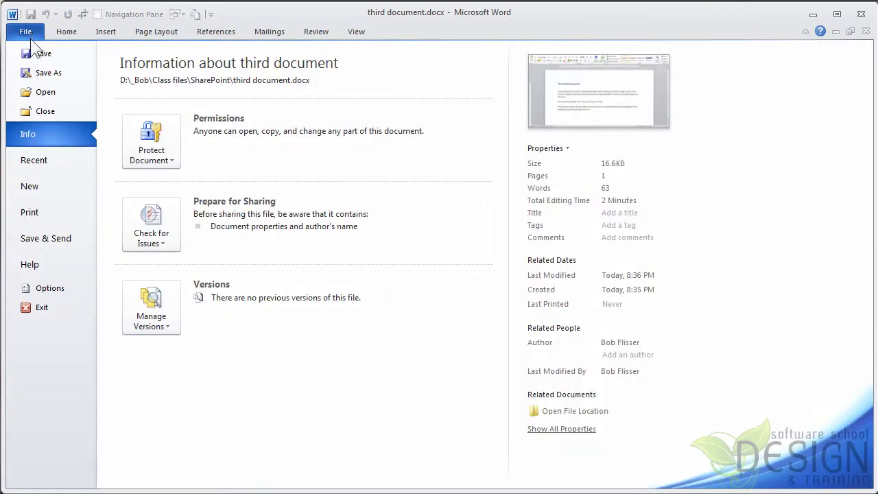
left_click(74, 237)
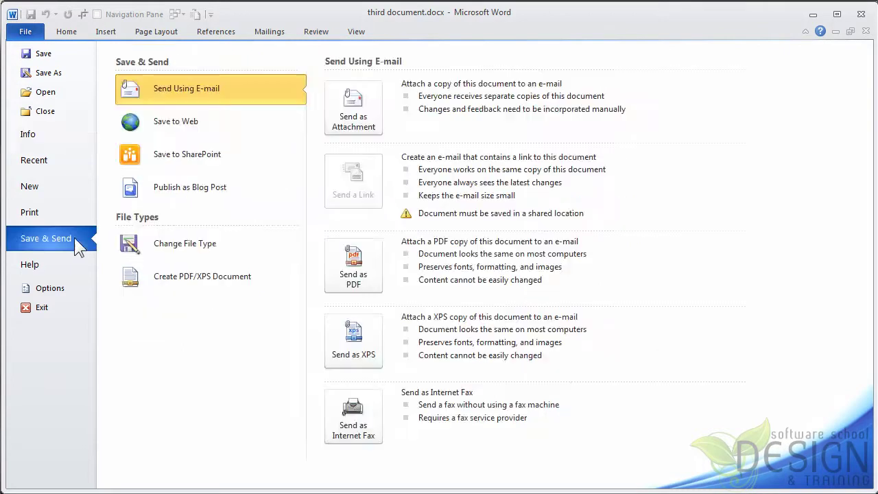
left_click(247, 156)
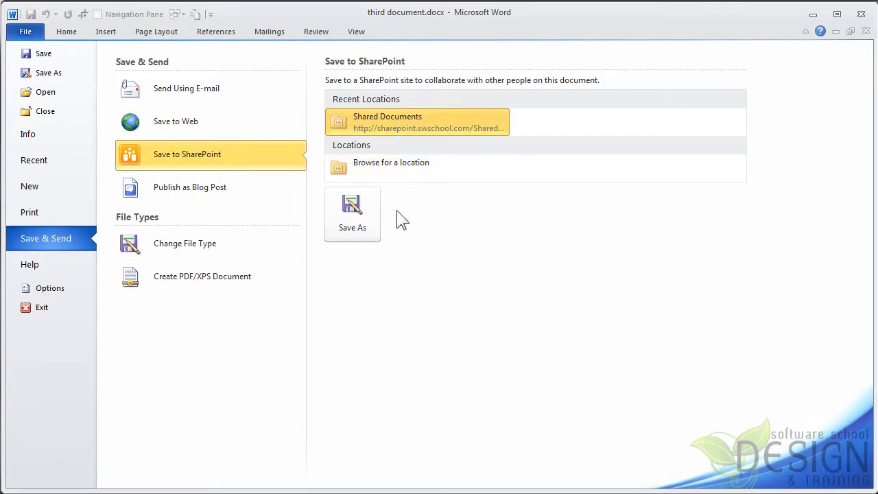
left_click(352, 213)
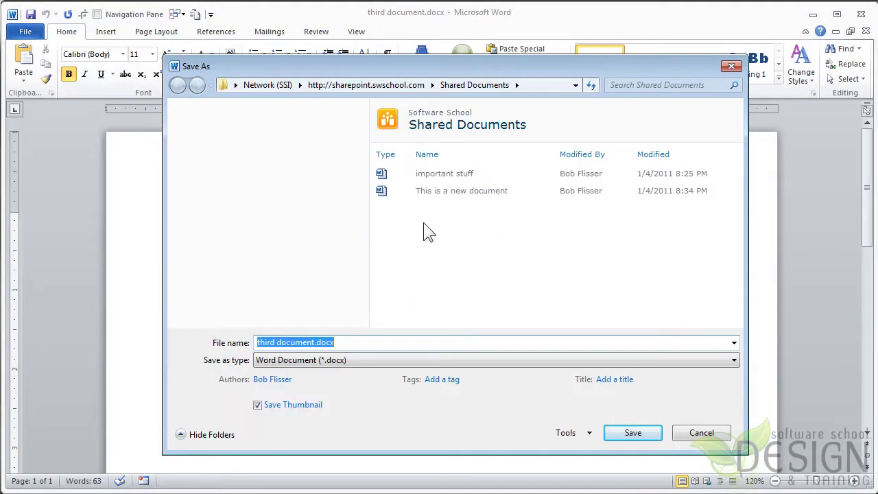
left_click(622, 432)
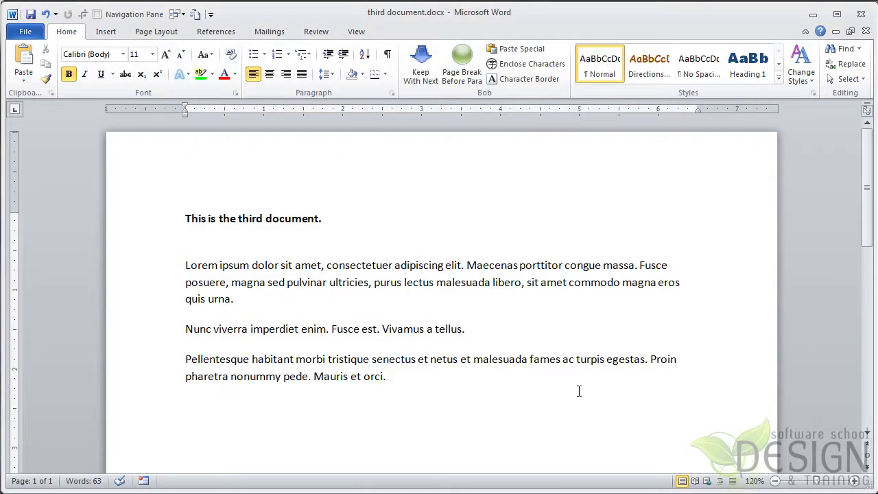
Back in Firefox, reload the library page and resend so third document is listed
key("alt+Tab")
left_click(75, 47)
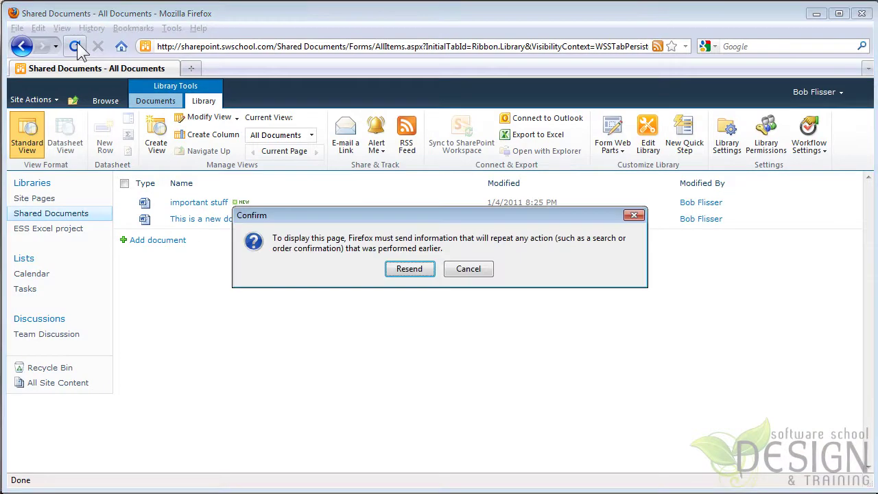
left_click(417, 270)
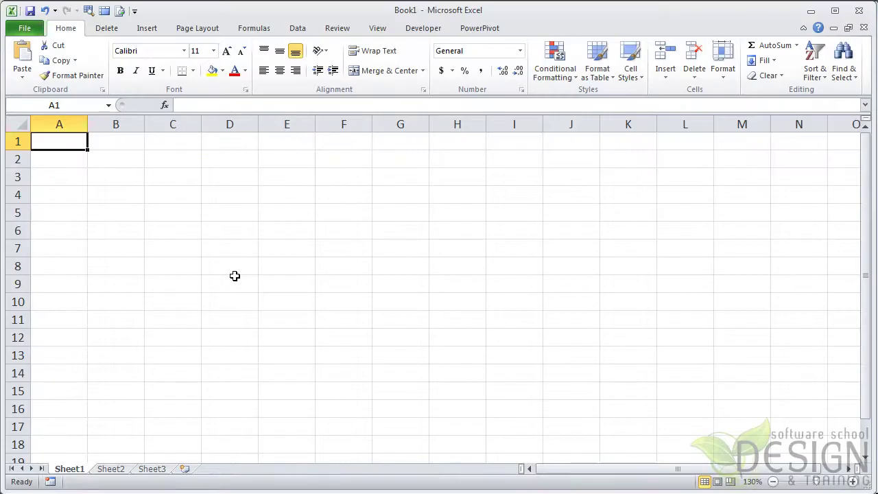
Enter 'Various things' in A2, followed by Red, Green and Blue in the cells below
key("Down")
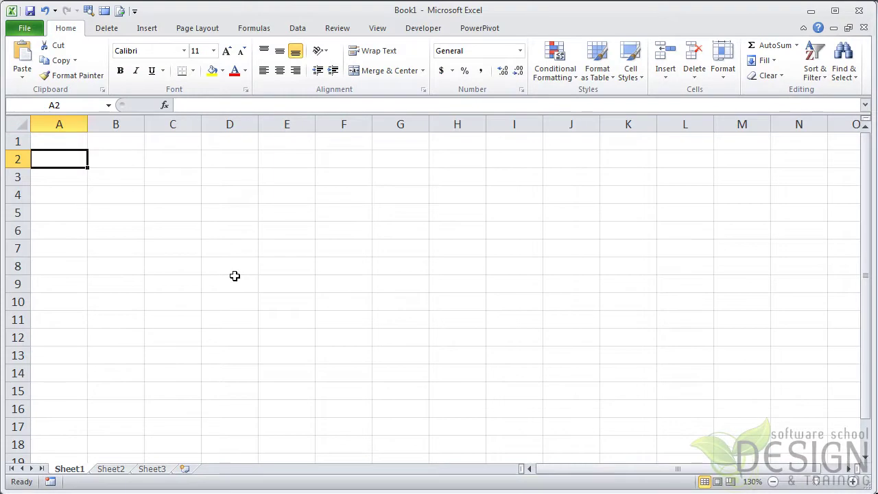
type("Various things")
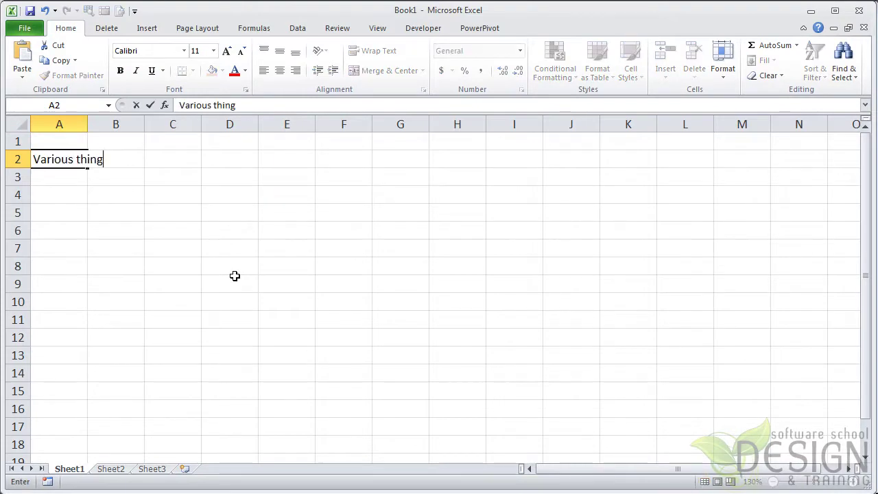
key("Return")
type("Red")
key("Return")
type("Green")
key("Return")
type("Blue")
key("Return")
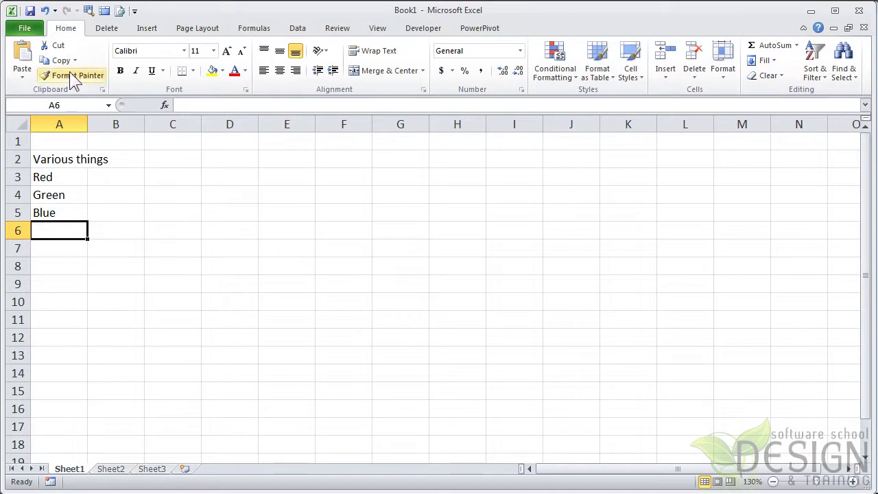
Save the workbook to SharePoint's Shared Documents location under the name 'handy excel sheet'
left_click(26, 29)
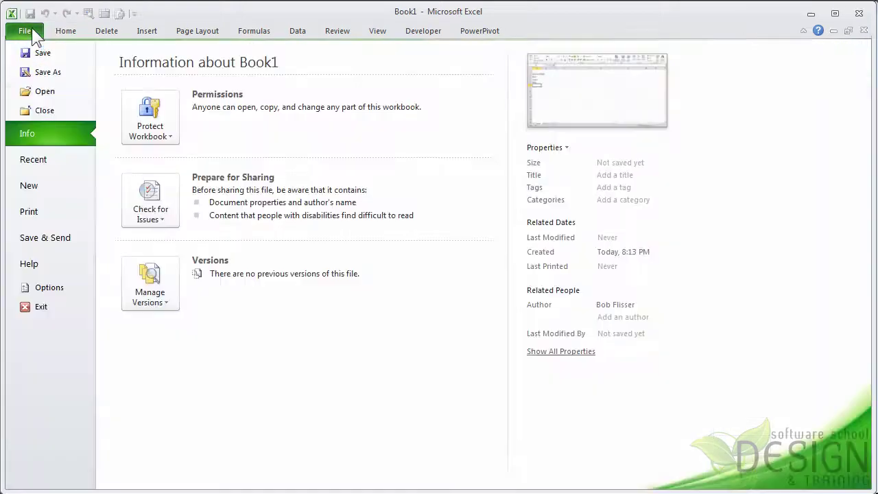
left_click(46, 239)
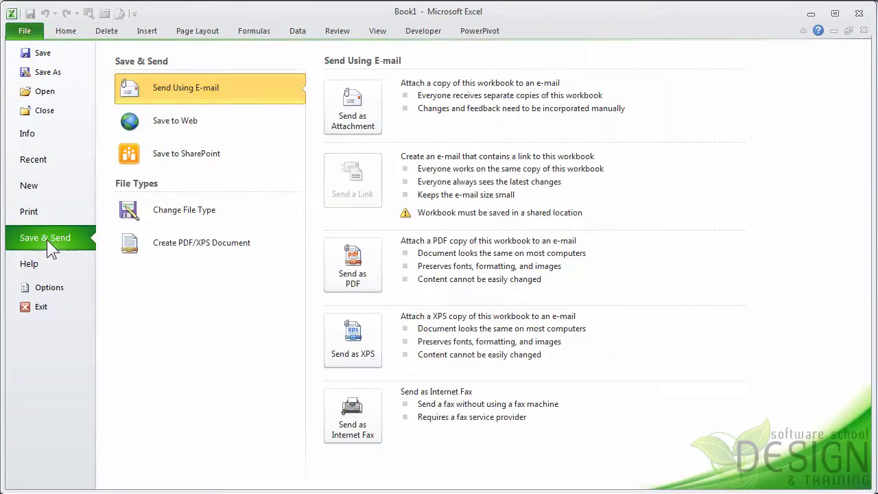
left_click(245, 151)
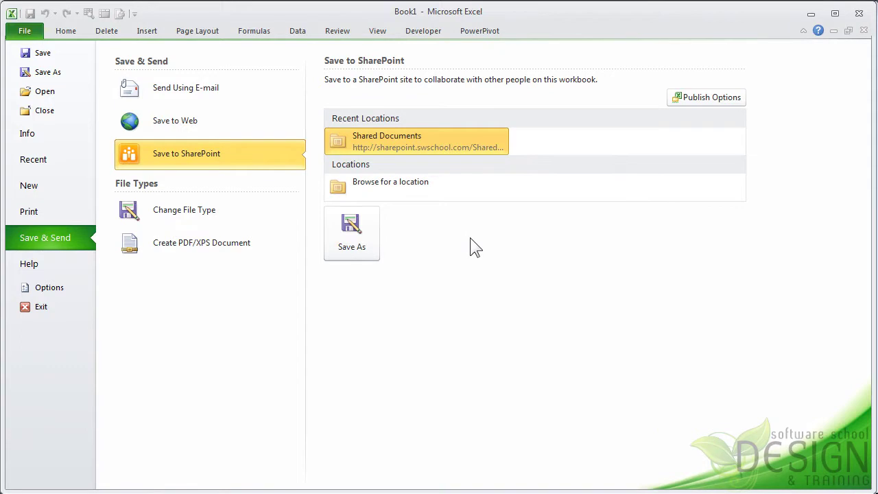
left_click(361, 234)
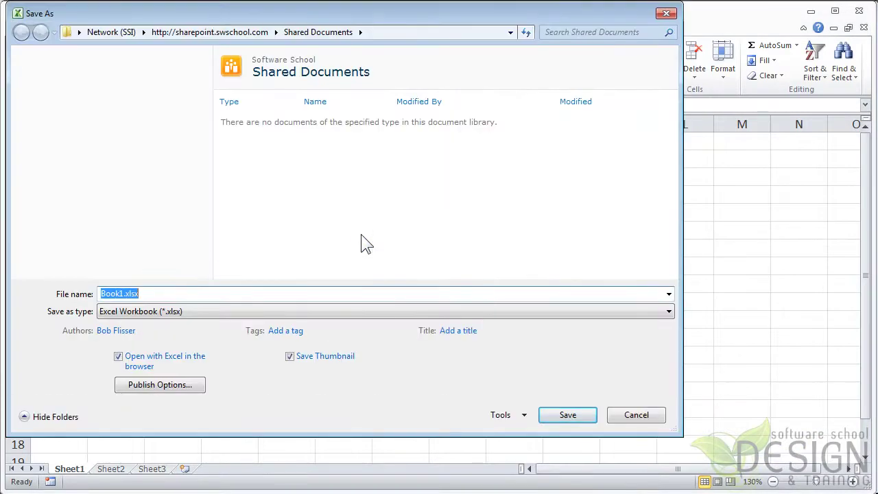
type("handy exc")
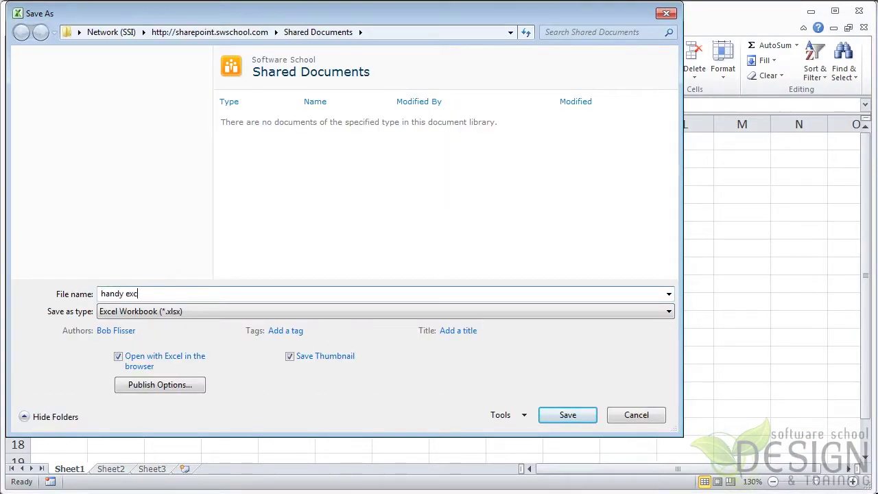
type("el sheet")
left_click(566, 418)
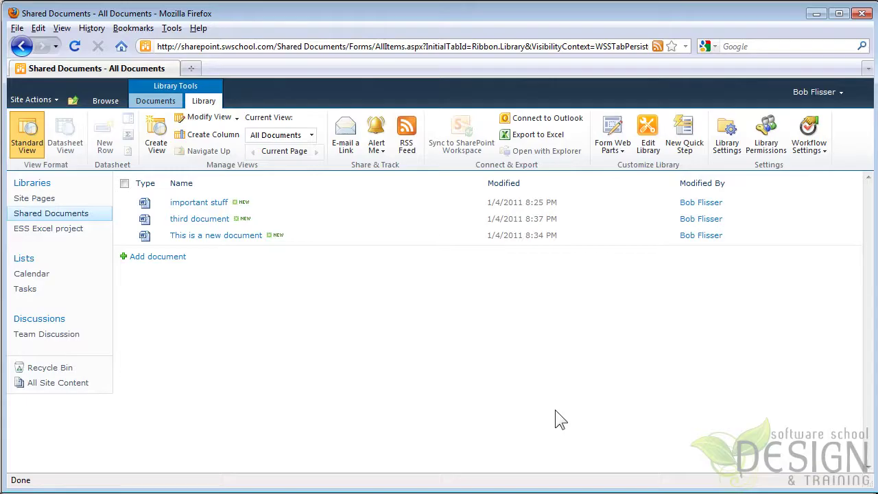
Reload the library page with F5 and resend so handy excel sheet appears in the list
key("F5")
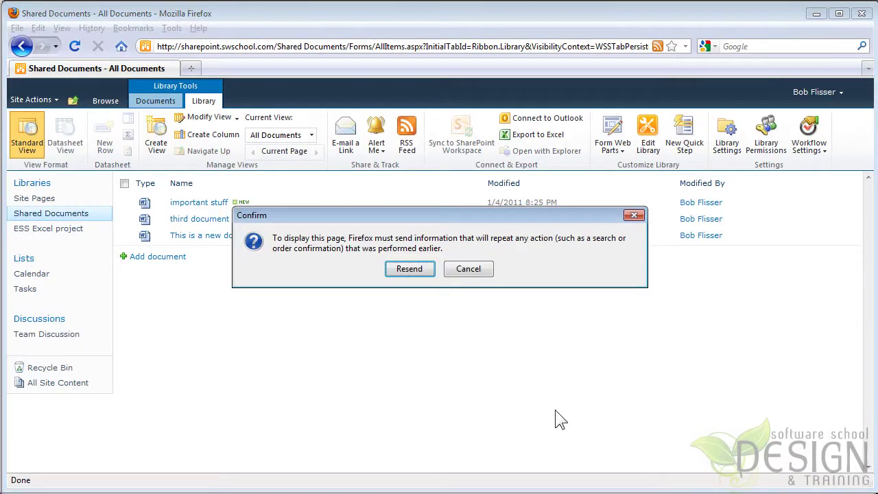
left_click(419, 271)
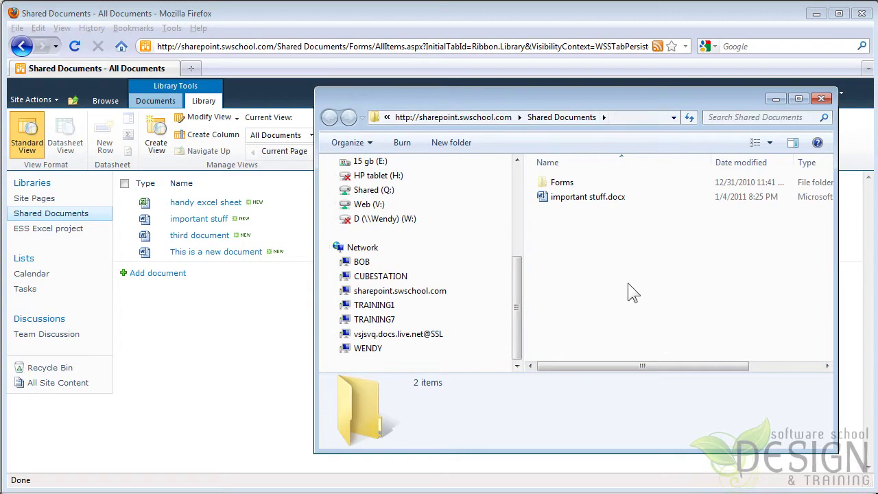
Refresh the Shared Documents Explorer window to show five items and drag it to the left
left_click(688, 118)
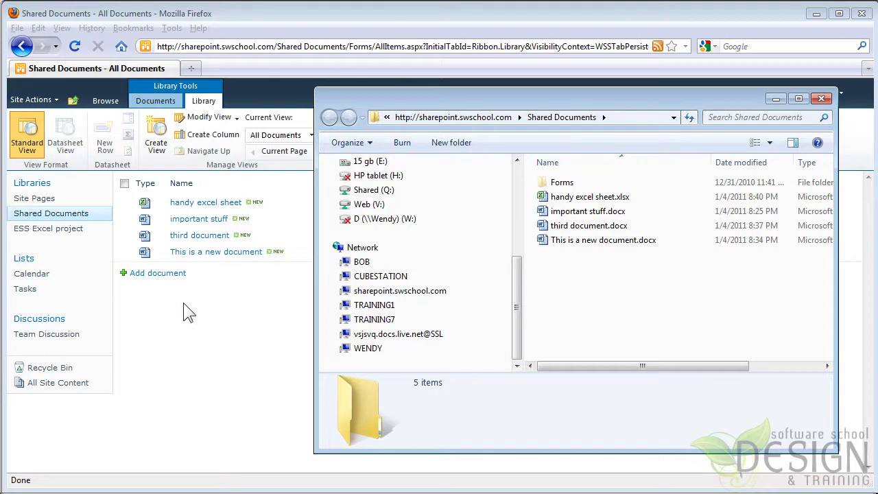
left_click_drag(468, 102, 201, 89)
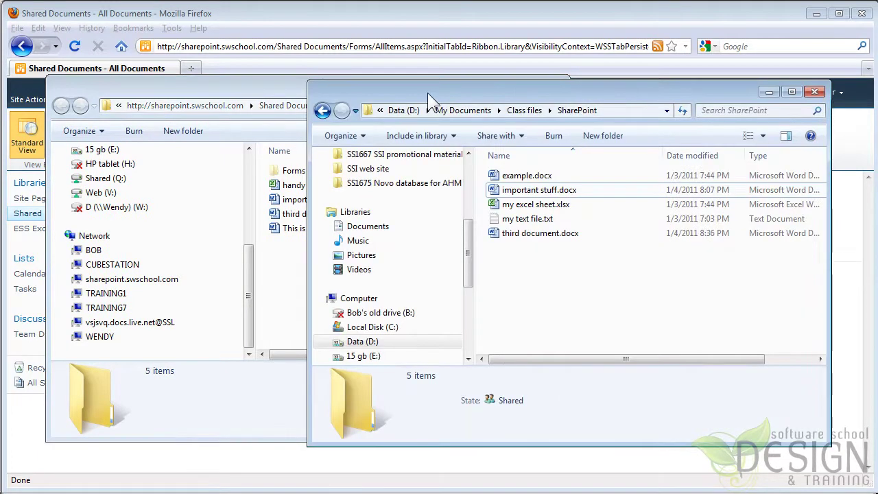
Drag example.docx and my text file.txt into the Shared Documents window, then refresh to show seven items
left_click_drag(427, 94, 474, 95)
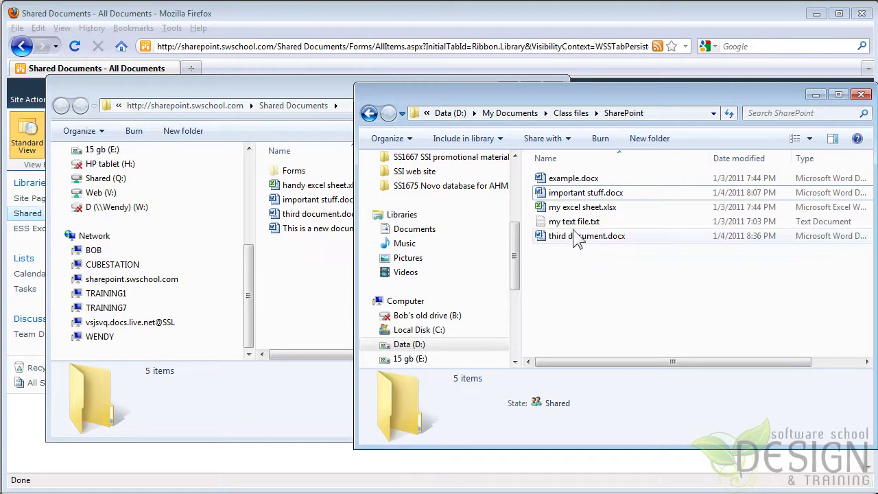
double_click(564, 180)
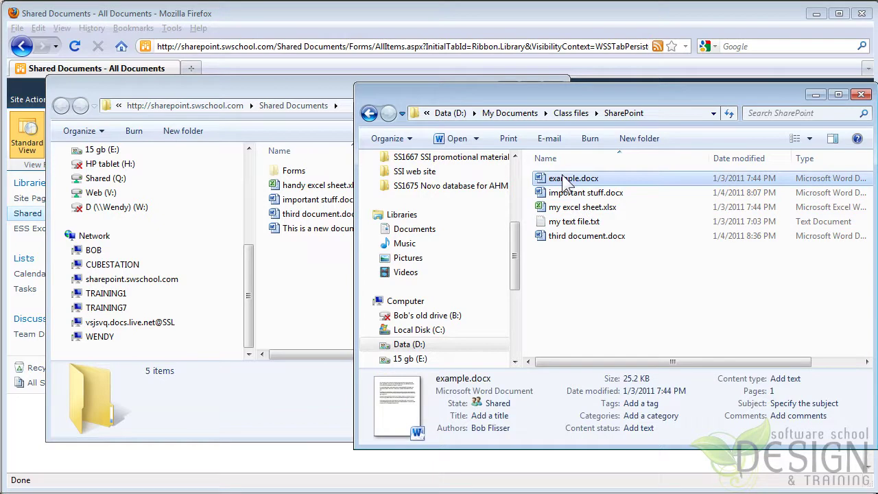
left_click(580, 225, "ctrl")
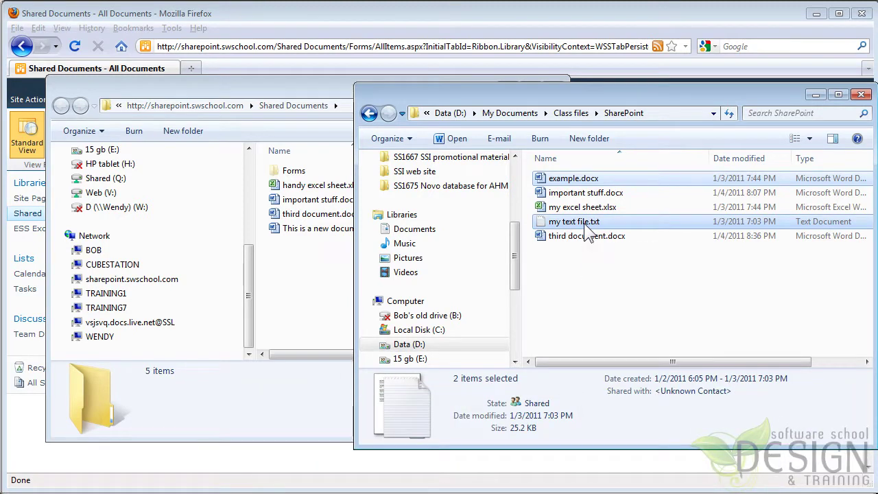
left_click_drag(586, 230, 301, 288)
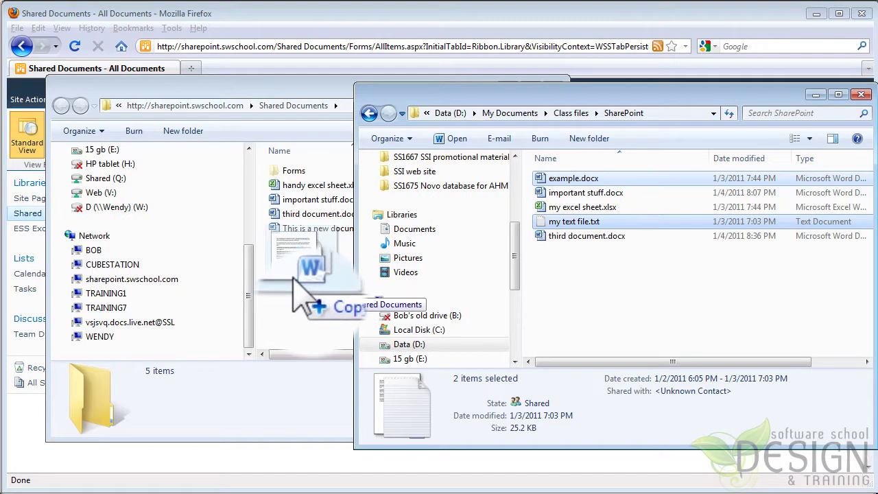
left_click_drag(289, 277, 305, 298)
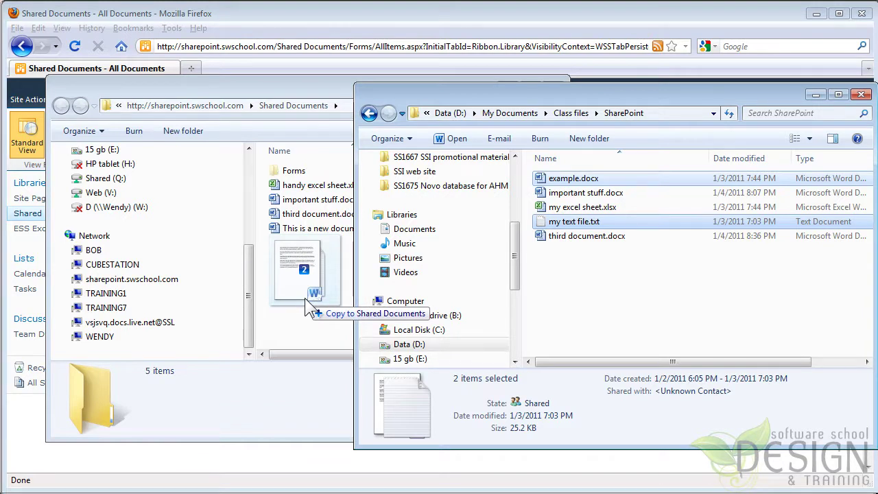
left_click_drag(304, 297, 304, 297)
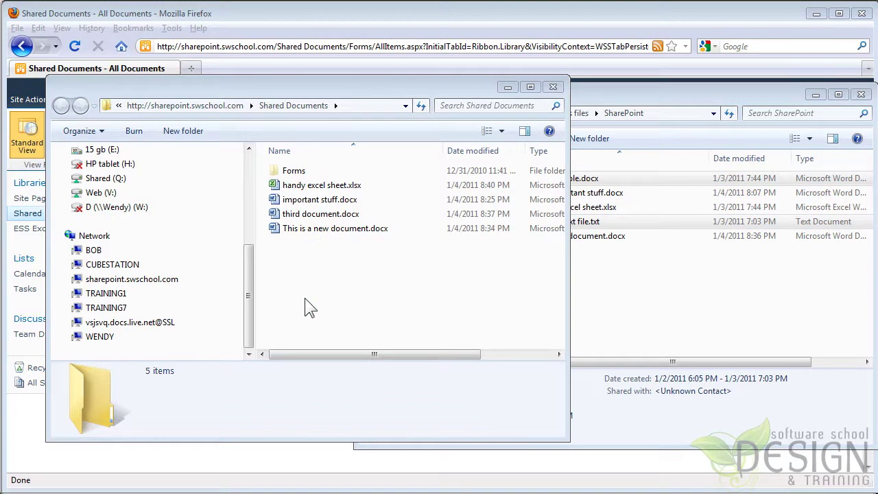
left_click(420, 105)
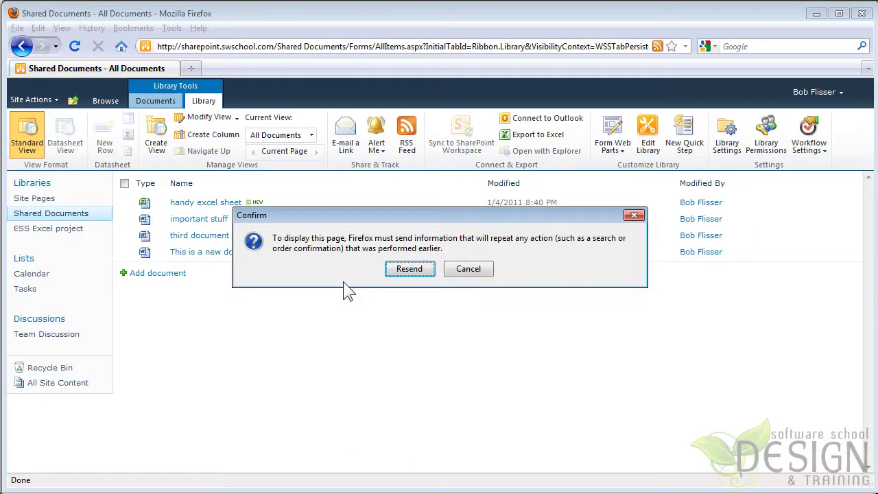
Confirm Resend so Shared Documents reloads, listing example and my text file among six documents
left_click(394, 269)
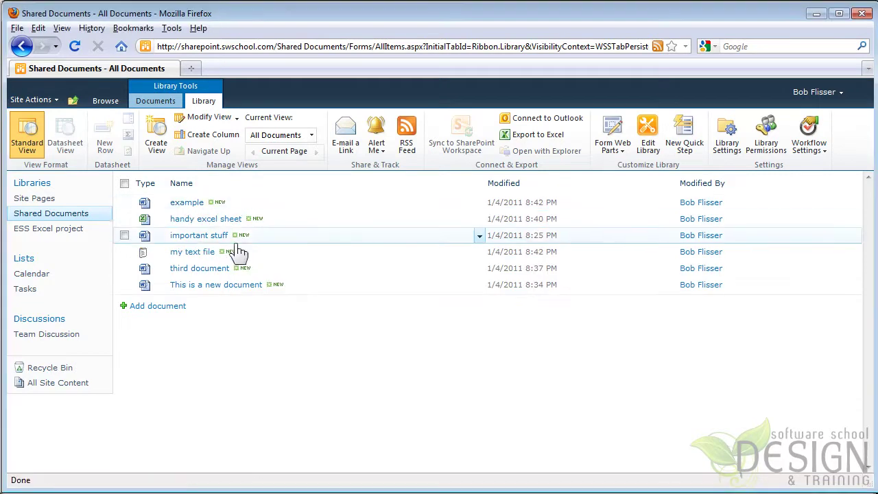